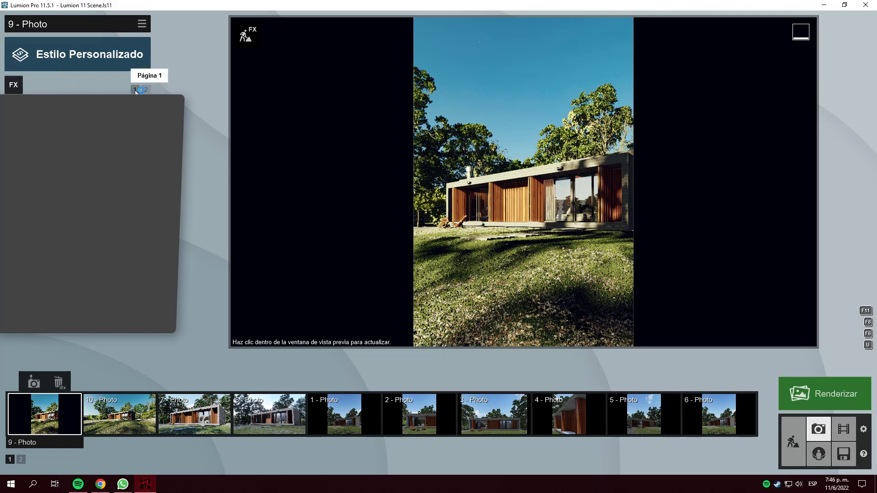
Update the preview of the 9 - Photo shot and render it at the 1920x1080 desktop size as 22222222222.jpg.
{"action": "left_click", "coordinate": [466, 223]}
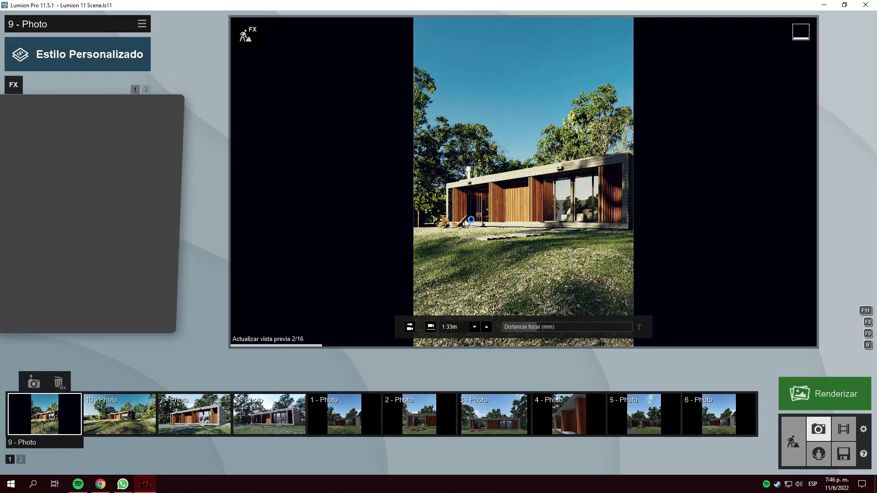
{"action": "left_click", "coordinate": [849, 396]}
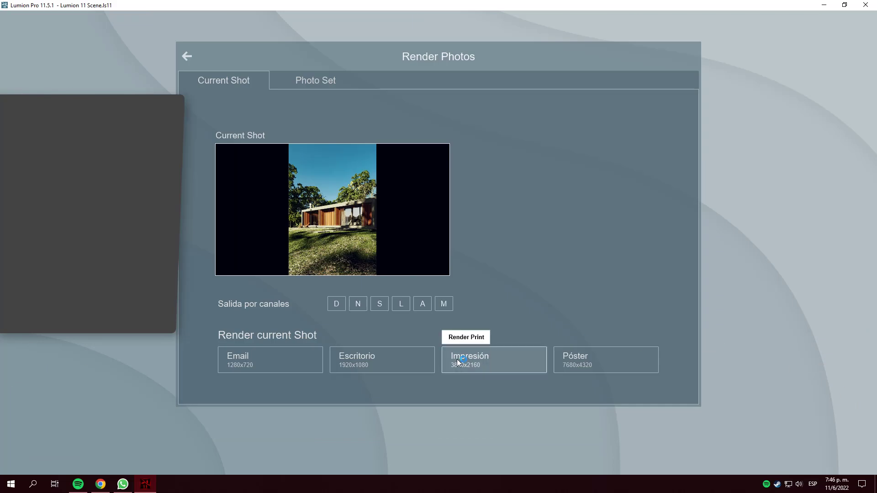
{"action": "left_click", "coordinate": [382, 360]}
{"action": "key", "text": "Return"}
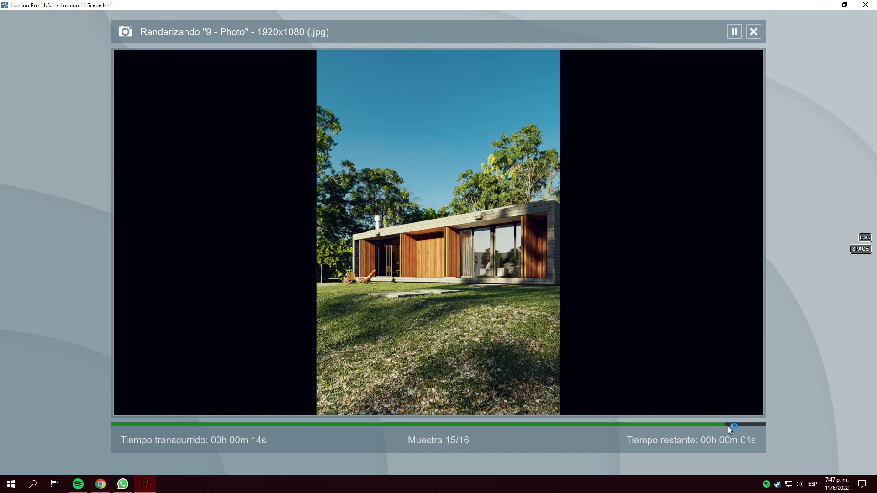
{"action": "left_click", "coordinate": [739, 398]}
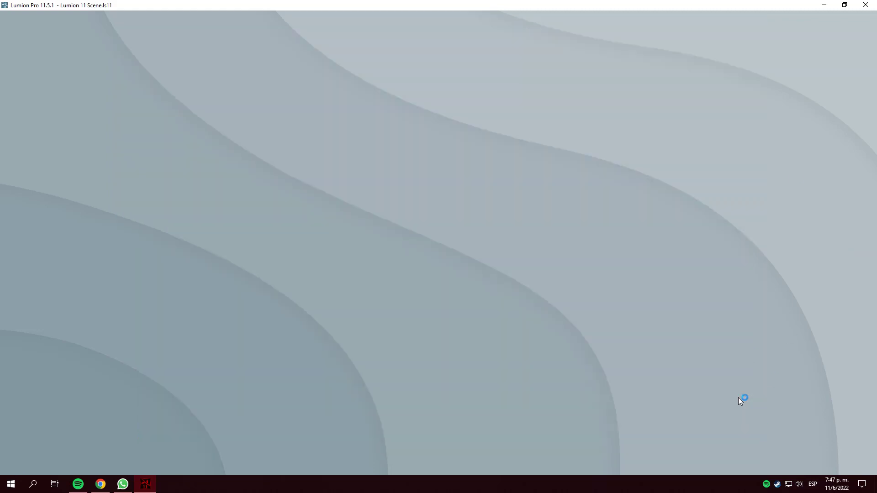
Minimize Lumion and launch Adobe Photoshop 2021.
{"action": "left_click", "coordinate": [824, 4]}
{"action": "left_click", "coordinate": [10, 485]}
{"action": "type", "text": "p"}
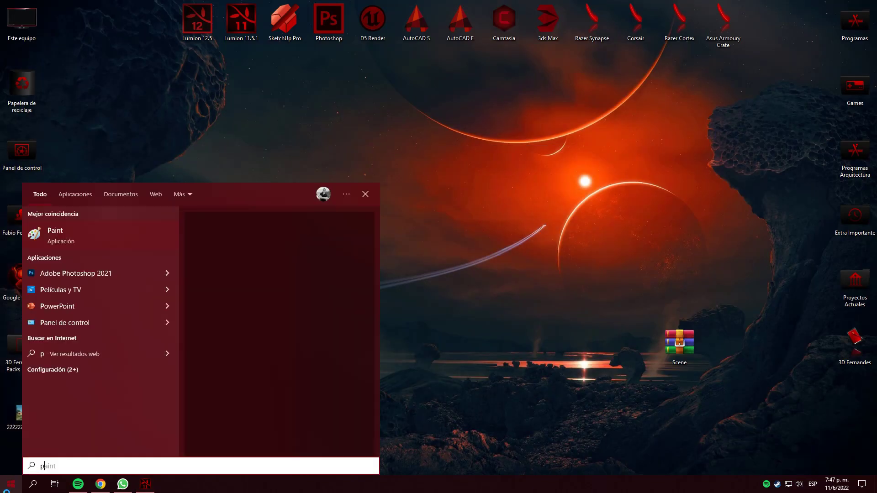
{"action": "type", "text": "h"}
{"action": "key", "text": "Return"}
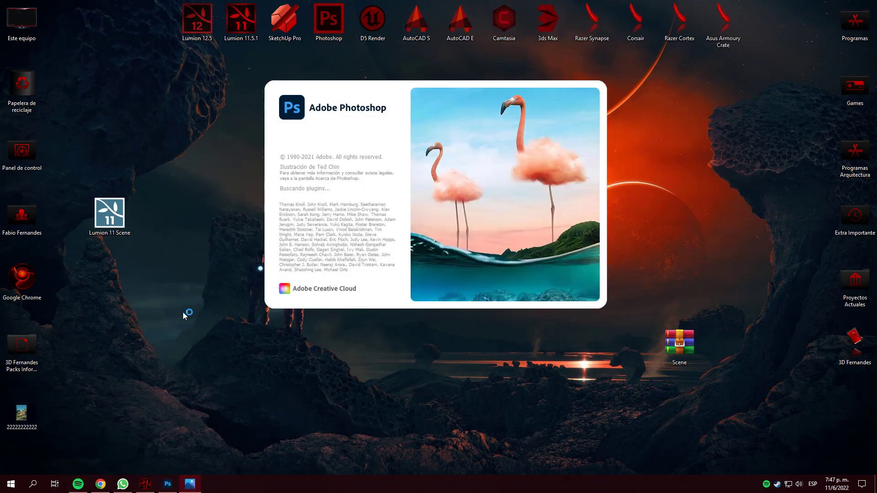
Close the opened render image and move the Scene archive beside the Lumion 11 Scene file on the desktop.
{"action": "key", "text": "alt+F4"}
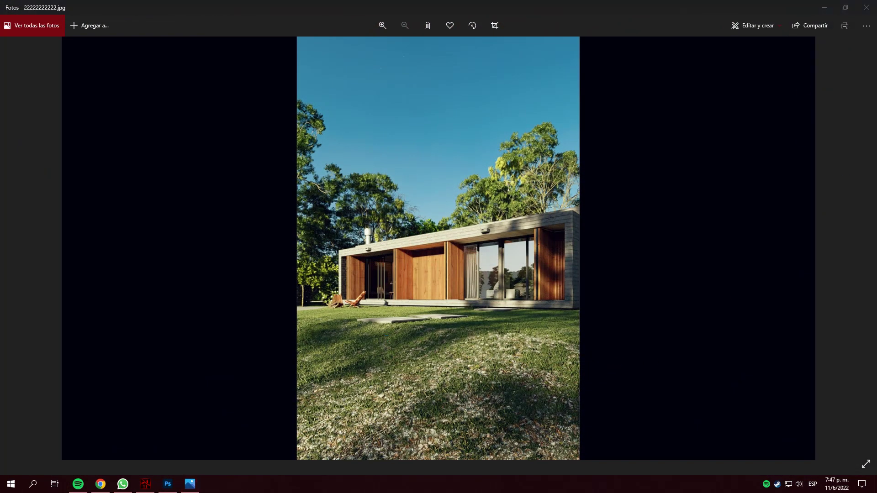
{"action": "key", "text": "alt+F4"}
{"action": "right_click", "coordinate": [620, 247]}
{"action": "left_click", "coordinate": [608, 274]}
{"action": "left_click_drag", "start_coordinate": [711, 307], "coordinate": [640, 371]}
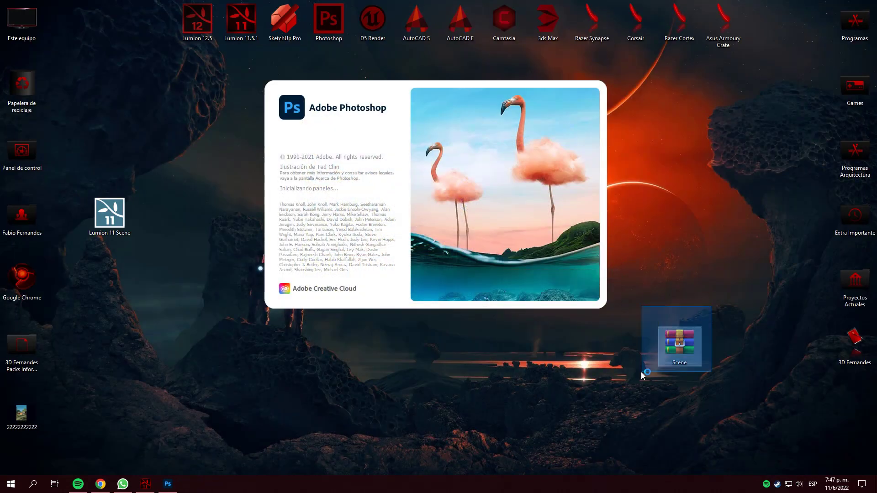
{"action": "left_click_drag", "start_coordinate": [678, 344], "coordinate": [69, 238]}
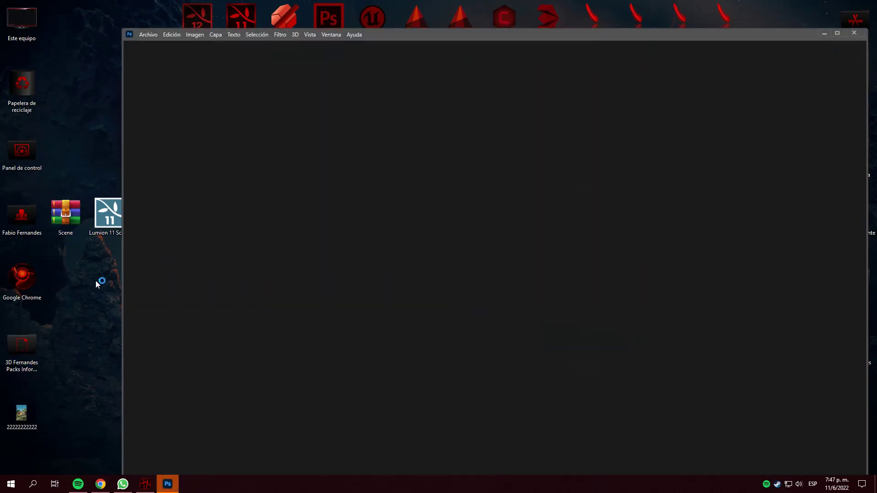
Open 22222222222.jpg from the desktop in Photoshop, assigning the Adobe RGB (1998) working space.
{"action": "left_click_drag", "start_coordinate": [20, 413], "coordinate": [137, 366]}
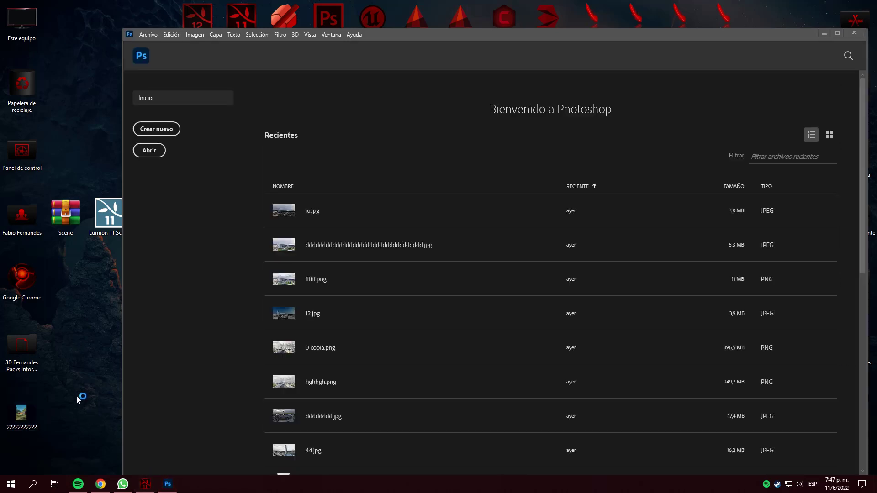
{"action": "left_click", "coordinate": [81, 424]}
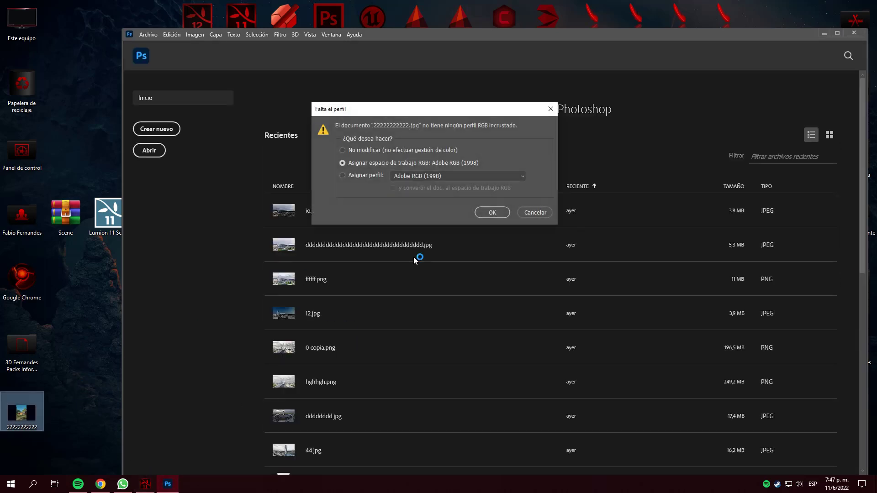
{"action": "left_click", "coordinate": [492, 214]}
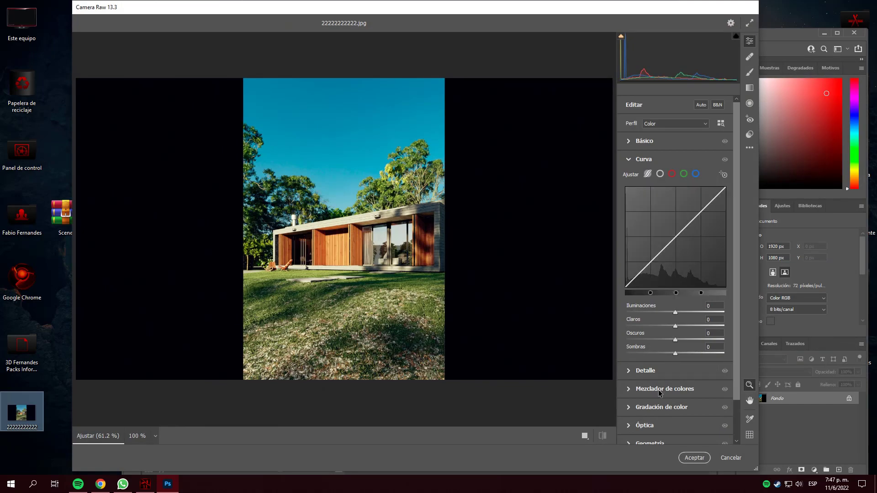
In the Camera Raw color mixer, set the hue of yellows to -17 and greens to -25, and the greens' saturation to -4.
{"action": "left_click", "coordinate": [659, 393]}
{"action": "mouse_move", "coordinate": [676, 210]}
{"action": "left_mouse_down"}
{"action": "mouse_move", "coordinate": [683, 217]}
{"action": "mouse_move", "coordinate": [665, 219]}
{"action": "mouse_move", "coordinate": [690, 197]}
{"action": "mouse_move", "coordinate": [658, 197]}
{"action": "mouse_move", "coordinate": [681, 198]}
{"action": "mouse_move", "coordinate": [667, 197]}
{"action": "left_mouse_up"}
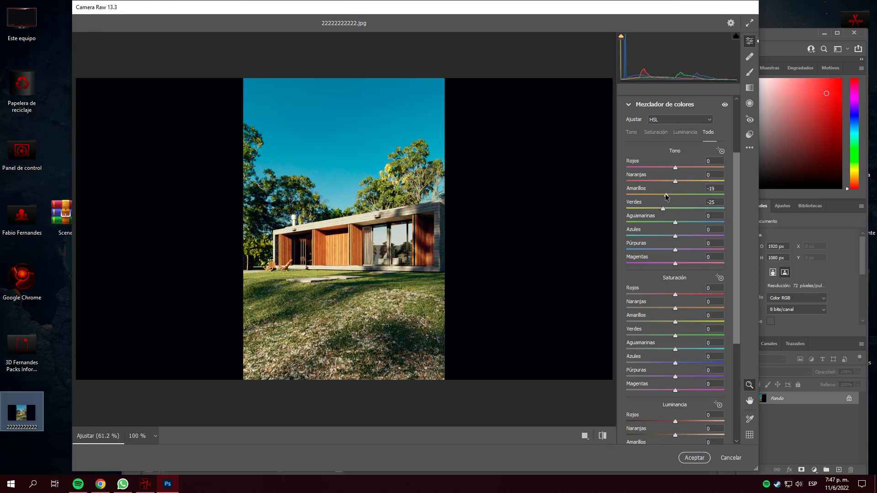
{"action": "mouse_move", "coordinate": [675, 335]}
{"action": "left_mouse_down"}
{"action": "mouse_move", "coordinate": [683, 336]}
{"action": "mouse_move", "coordinate": [639, 333]}
{"action": "mouse_move", "coordinate": [676, 331]}
{"action": "left_mouse_up"}
Set the oranges' saturation to -6 and luminance to +1, and fine-tune the luminance of the greens and yellows.
{"action": "scroll", "coordinate": [677, 382], "scroll_direction": "down", "scroll_amount": 2}
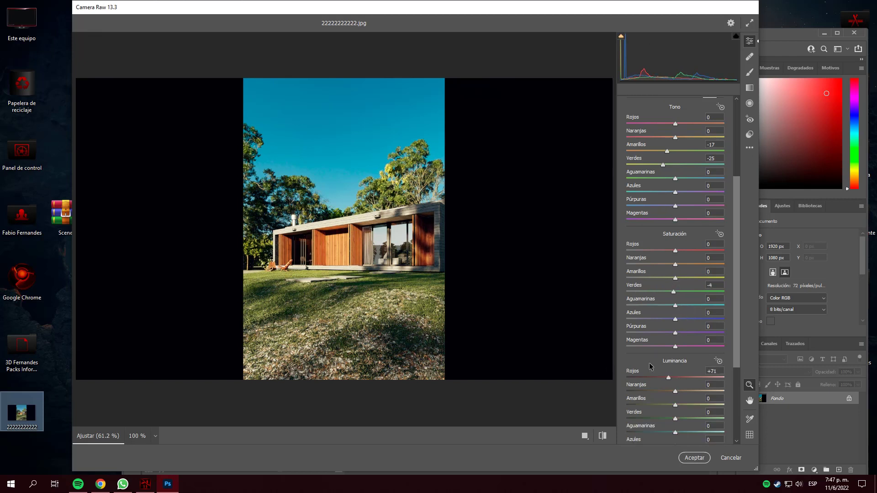
{"action": "mouse_move", "coordinate": [677, 381]}
{"action": "left_mouse_down"}
{"action": "mouse_move", "coordinate": [679, 369]}
{"action": "mouse_move", "coordinate": [738, 383]}
{"action": "mouse_move", "coordinate": [676, 392]}
{"action": "left_mouse_up"}
{"action": "double_click", "coordinate": [678, 378]}
{"action": "mouse_move", "coordinate": [676, 265]}
{"action": "left_mouse_down"}
{"action": "mouse_move", "coordinate": [637, 263]}
{"action": "mouse_move", "coordinate": [699, 263]}
{"action": "mouse_move", "coordinate": [676, 262]}
{"action": "left_mouse_up"}
{"action": "left_click_drag", "start_coordinate": [677, 139], "coordinate": [688, 139]}
{"action": "scroll", "coordinate": [677, 150], "scroll_direction": "up", "scroll_amount": 4}
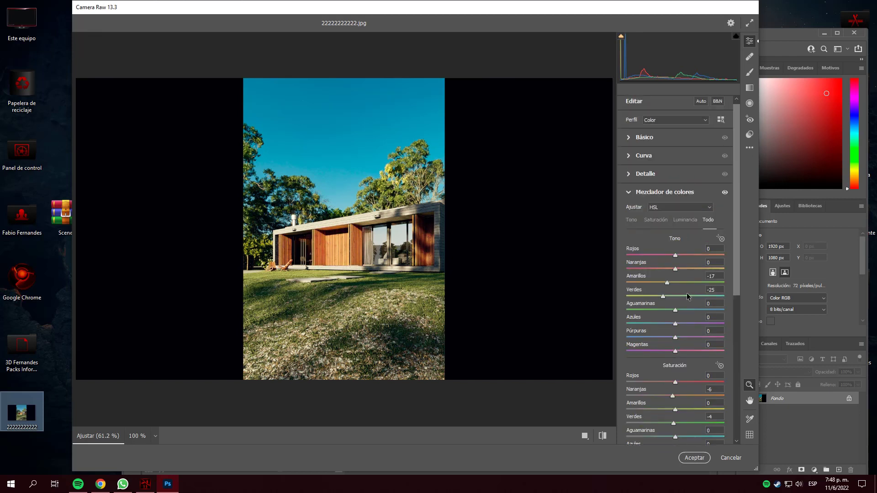
{"action": "scroll", "coordinate": [684, 274], "scroll_direction": "down", "scroll_amount": 5}
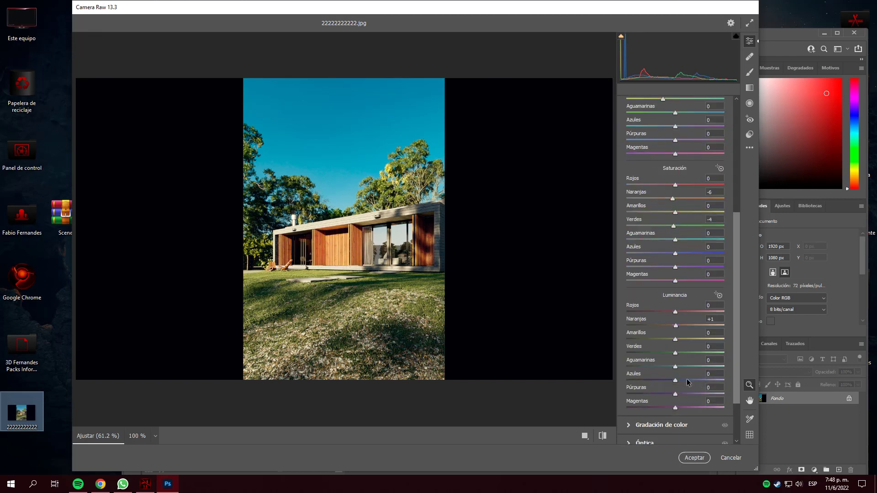
{"action": "left_click_drag", "start_coordinate": [676, 357], "coordinate": [680, 338]}
In the Basic adjustments, set temperature +3, tint -1, exposure +0.20, contrast -7, highlights -1, shadows +1, whites -7 and blacks -7.
{"action": "scroll", "coordinate": [684, 226], "scroll_direction": "up", "scroll_amount": 6}
{"action": "left_click", "coordinate": [659, 142]}
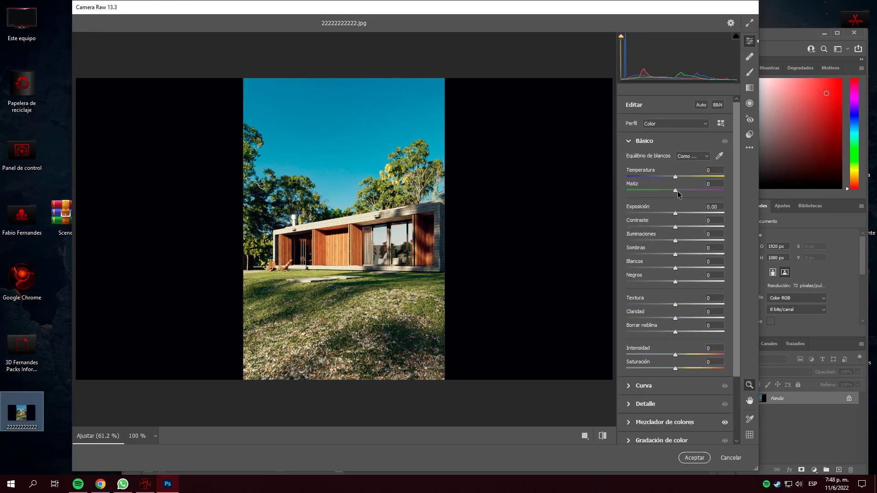
{"action": "left_click_drag", "start_coordinate": [675, 178], "coordinate": [672, 282]}
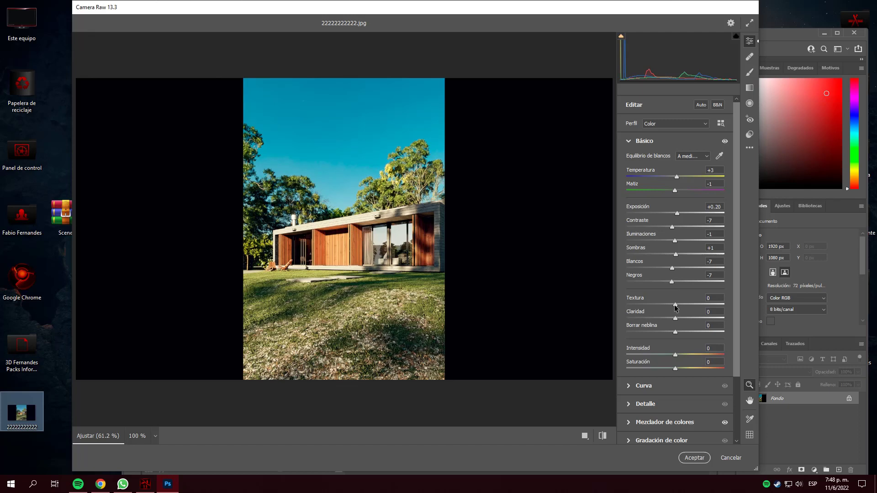
Set texture to +4, clarity to +1, dehaze to -7 and vibrance to -3, and apply the Camera Raw filter.
{"action": "left_click_drag", "start_coordinate": [707, 305], "coordinate": [674, 355]}
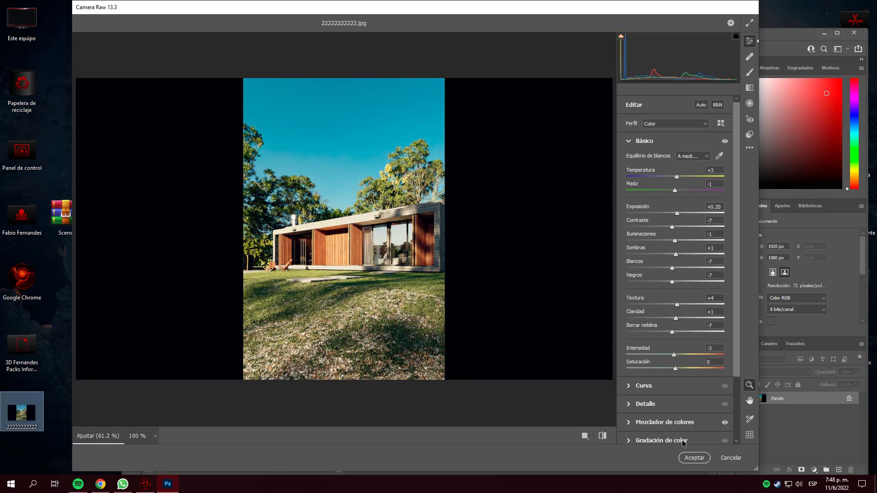
{"action": "left_click", "coordinate": [694, 458]}
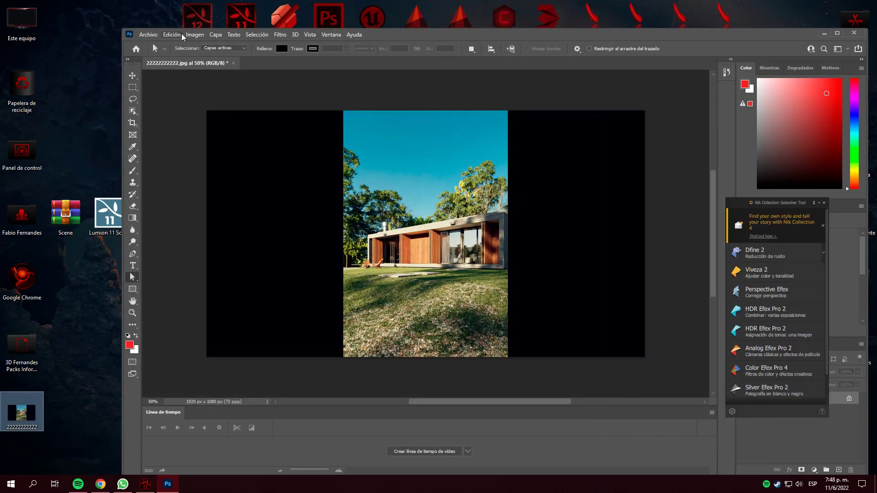
Start Sky Replacement and try the cloudy blue-sky presets in turn, up to the deep blue sky with scattered white clouds.
{"action": "left_click", "coordinate": [173, 34]}
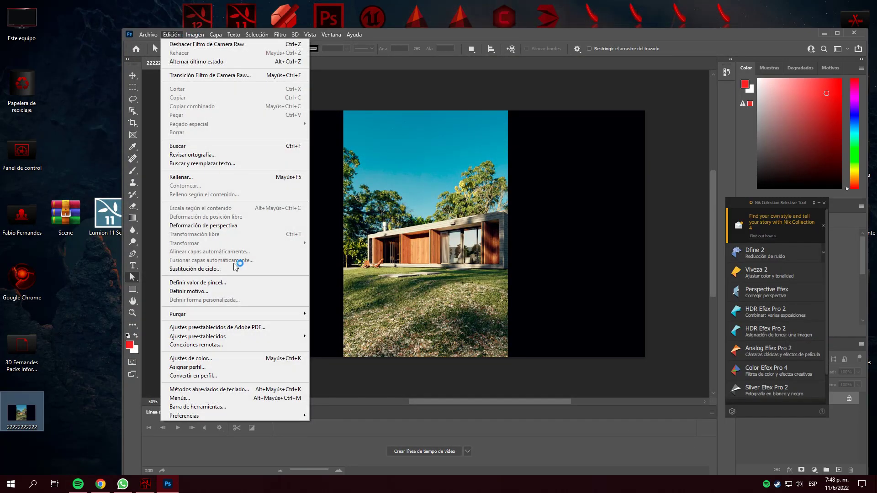
{"action": "left_click", "coordinate": [223, 271]}
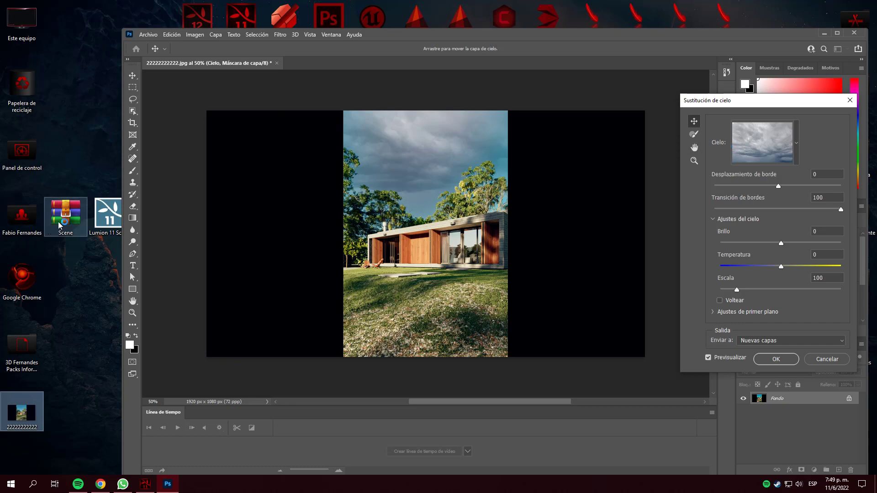
{"action": "left_click", "coordinate": [758, 141]}
{"action": "scroll", "coordinate": [758, 233], "scroll_direction": "down", "scroll_amount": 2}
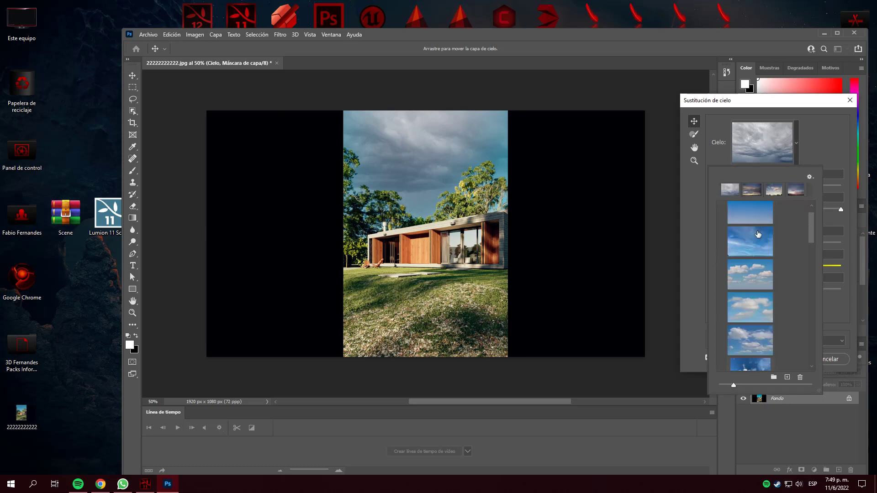
{"action": "left_click", "coordinate": [759, 256]}
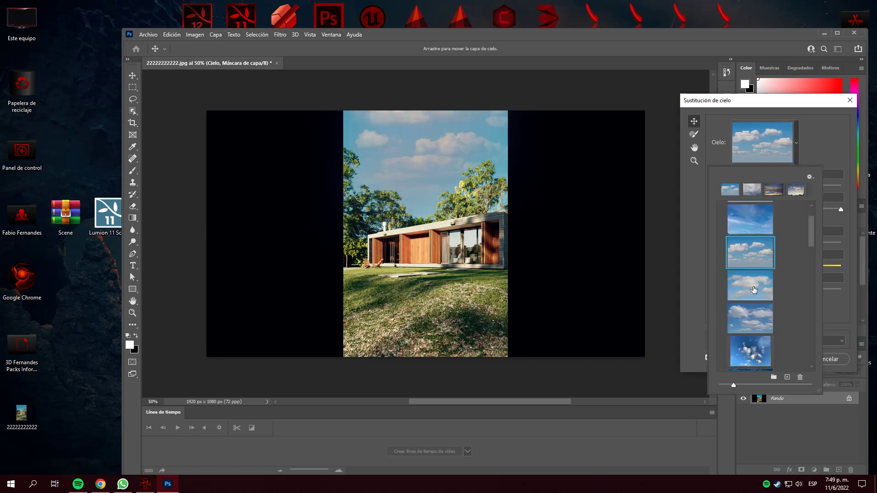
{"action": "key", "text": "Down"}
{"action": "key", "text": "Down"}
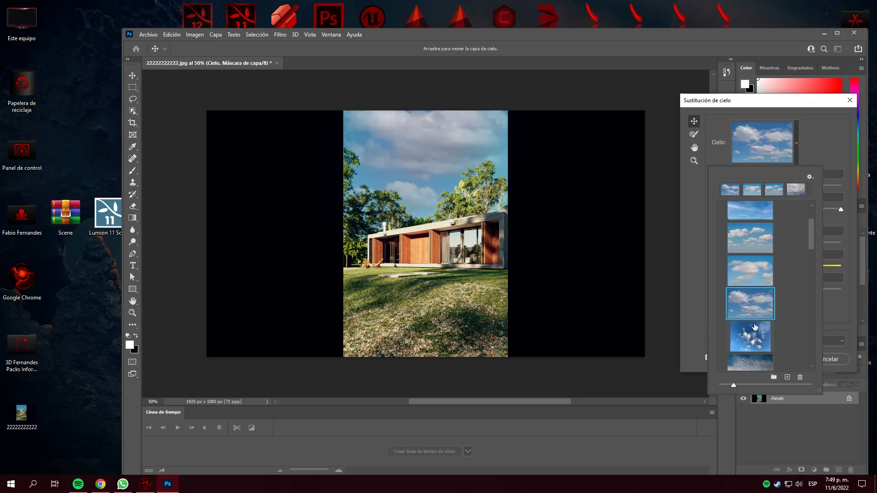
{"action": "left_click", "coordinate": [760, 329]}
Compare the darker skies further down the blue-sky presets and choose the deep blue sky with scattered white clouds.
{"action": "scroll", "coordinate": [760, 329], "scroll_direction": "down", "scroll_amount": 1}
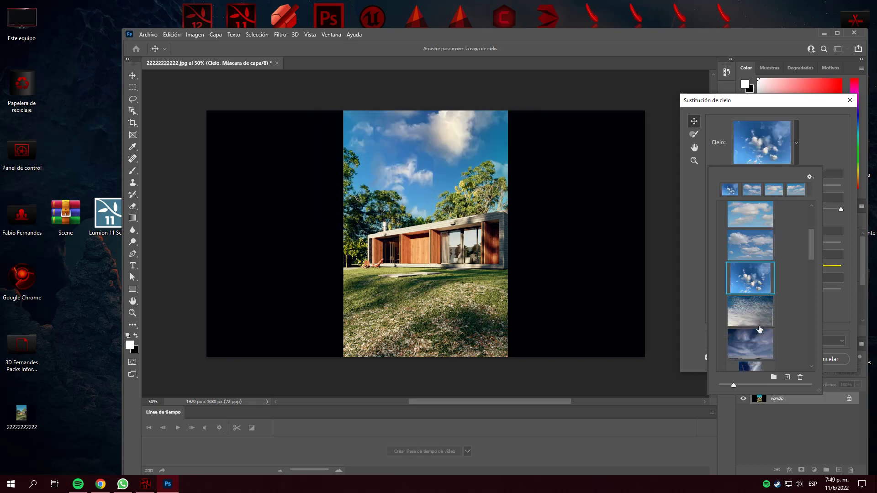
{"action": "left_click", "coordinate": [752, 342]}
{"action": "left_click", "coordinate": [756, 302]}
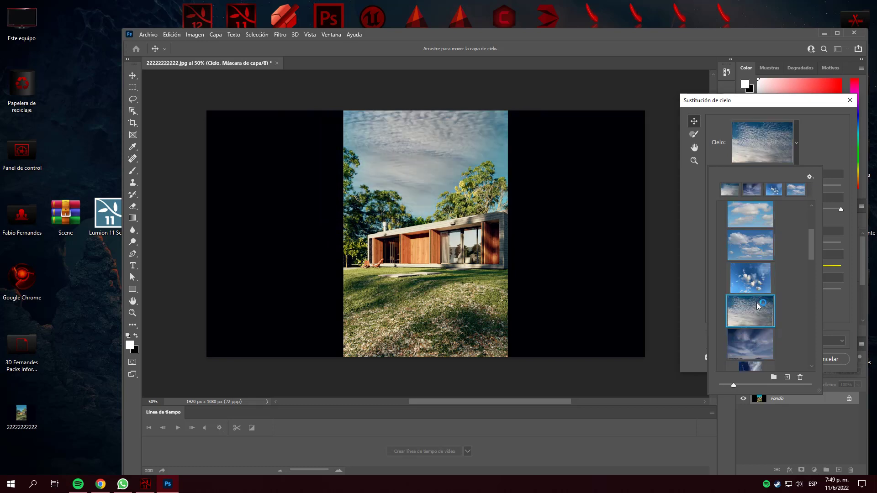
{"action": "scroll", "coordinate": [757, 303], "scroll_direction": "down", "scroll_amount": 2}
{"action": "left_click", "coordinate": [753, 294]}
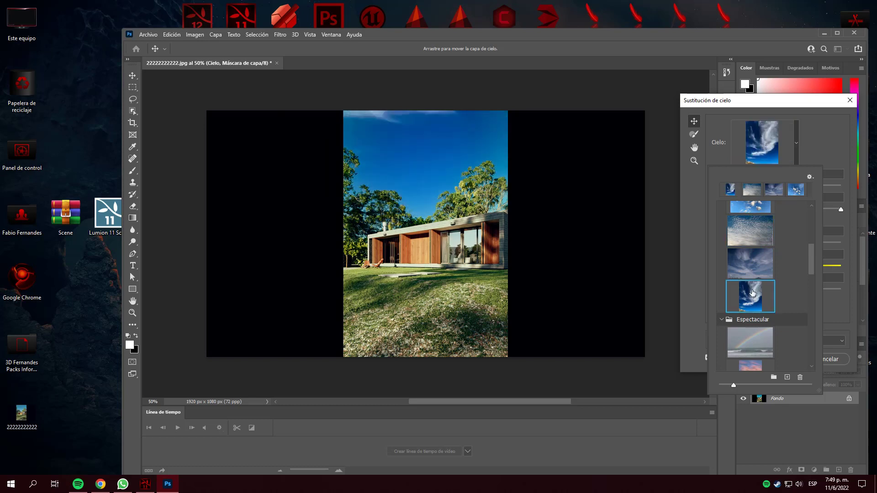
{"action": "scroll", "coordinate": [755, 295], "scroll_direction": "up", "scroll_amount": 3}
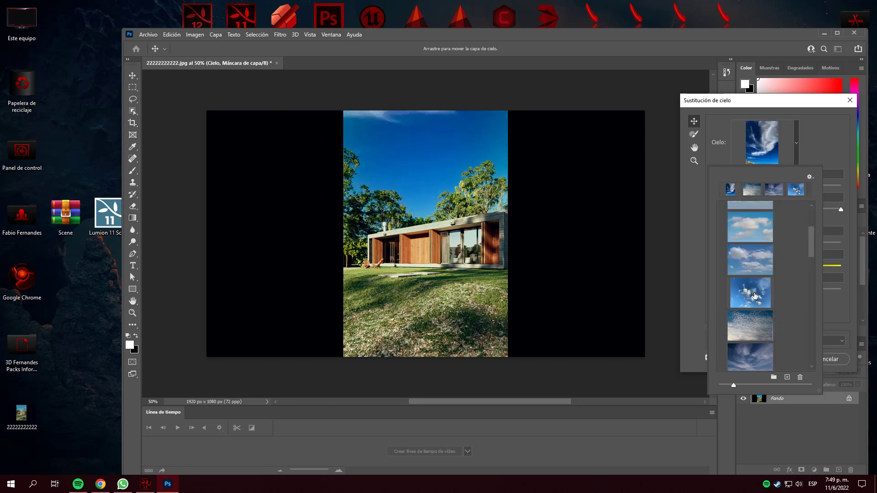
{"action": "left_click", "coordinate": [752, 304]}
{"action": "left_click", "coordinate": [774, 163]}
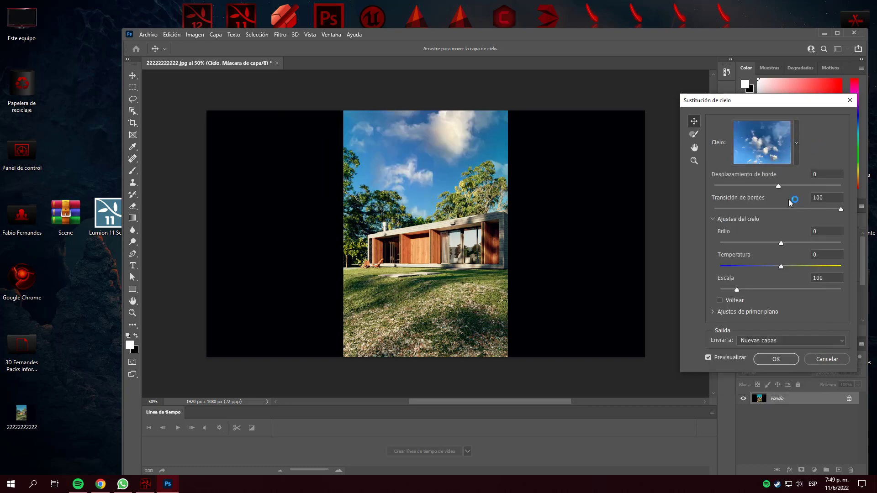
Set the replacement sky's edge shift to 1, edge fade to 96 and brightness to 25.
{"action": "left_click_drag", "start_coordinate": [779, 186], "coordinate": [730, 209]}
{"action": "mouse_move", "coordinate": [832, 204]}
{"action": "left_mouse_down"}
{"action": "mouse_move", "coordinate": [843, 209]}
{"action": "mouse_move", "coordinate": [834, 210]}
{"action": "left_mouse_up"}
{"action": "mouse_move", "coordinate": [781, 243]}
{"action": "left_mouse_down"}
{"action": "mouse_move", "coordinate": [832, 241]}
{"action": "mouse_move", "coordinate": [785, 246]}
{"action": "mouse_move", "coordinate": [796, 245]}
{"action": "left_mouse_up"}
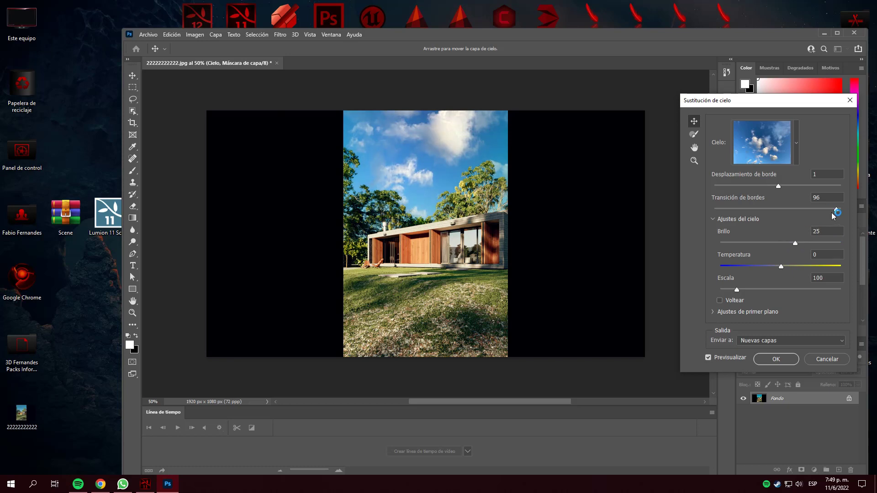
Set the sky's edge fade to 49 and scale to 96, lower its brightness, and apply the replacement.
{"action": "left_click_drag", "start_coordinate": [837, 210], "coordinate": [732, 214]}
{"action": "left_click_drag", "start_coordinate": [736, 210], "coordinate": [822, 208]}
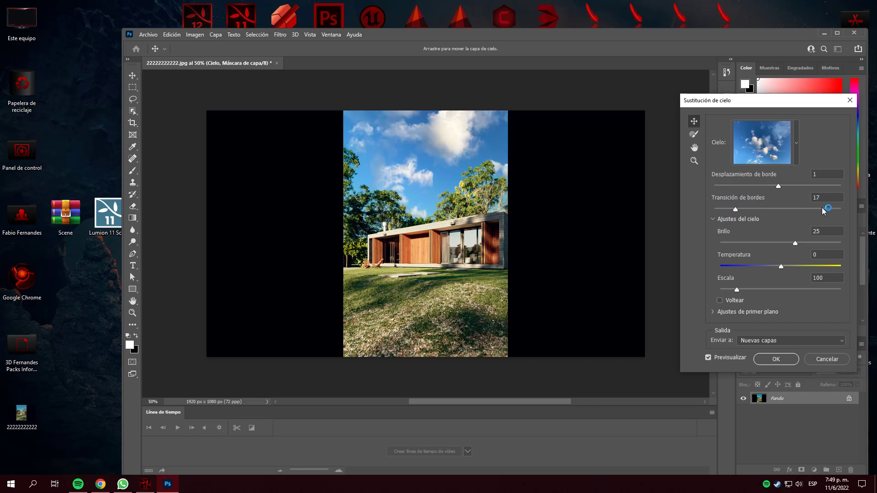
{"action": "left_click_drag", "start_coordinate": [759, 210], "coordinate": [777, 209]}
{"action": "left_click_drag", "start_coordinate": [736, 290], "coordinate": [737, 289]}
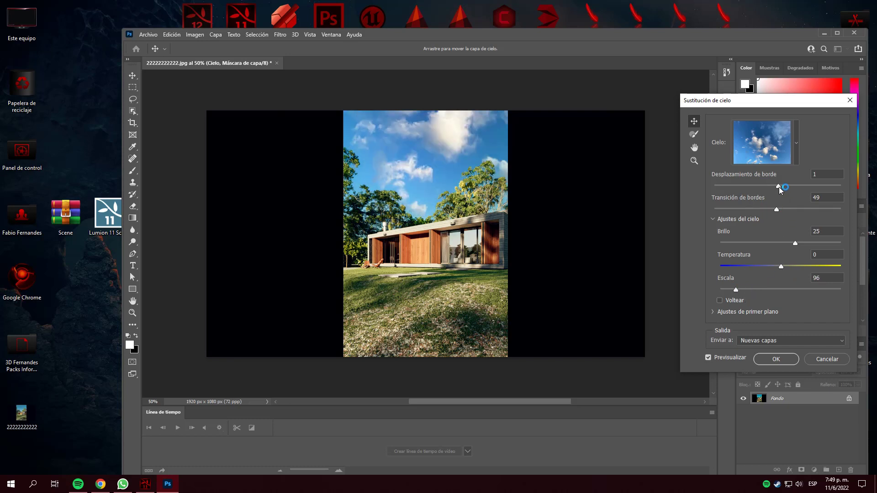
{"action": "left_click_drag", "start_coordinate": [796, 246], "coordinate": [783, 245]}
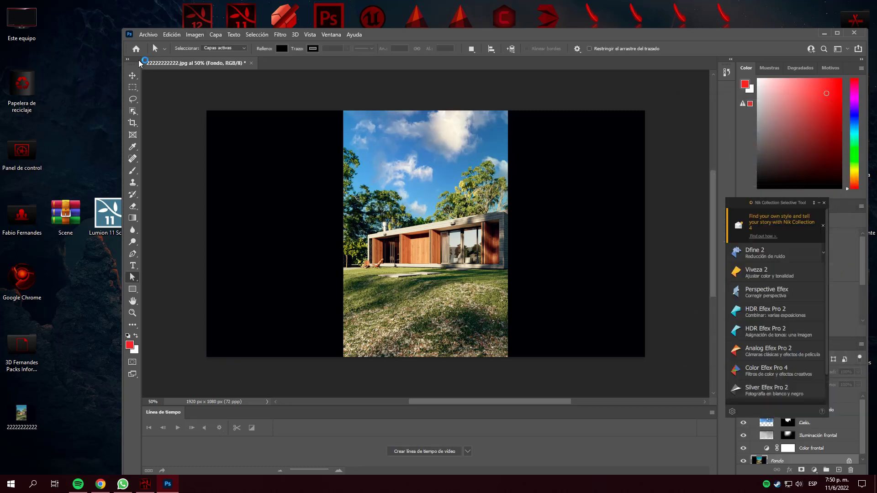
{"action": "left_click", "coordinate": [149, 34]}
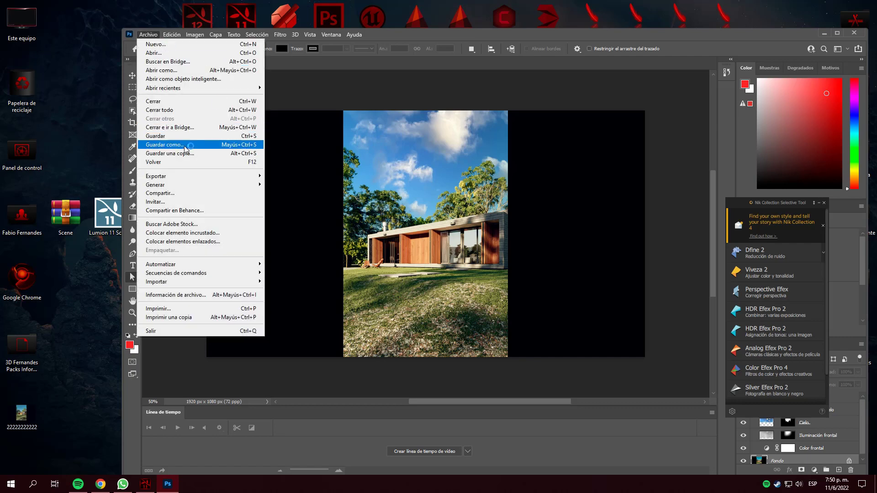
{"action": "left_click", "coordinate": [180, 144]}
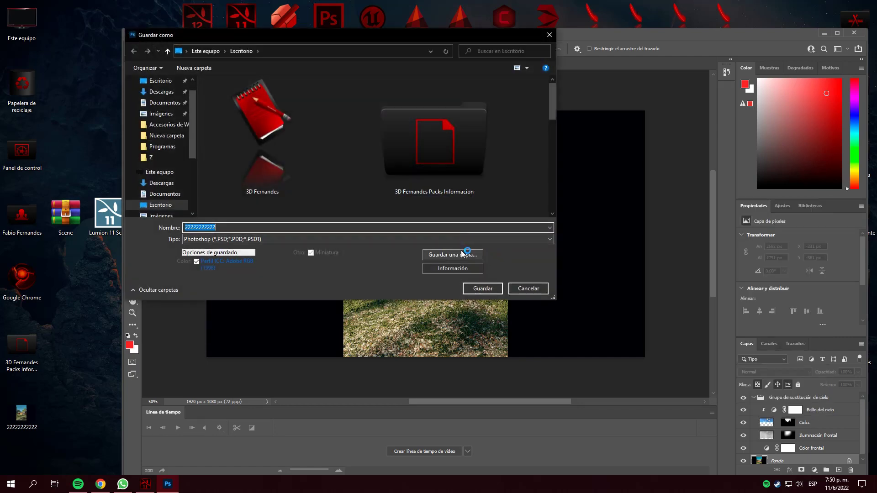
{"action": "left_click", "coordinate": [462, 254]}
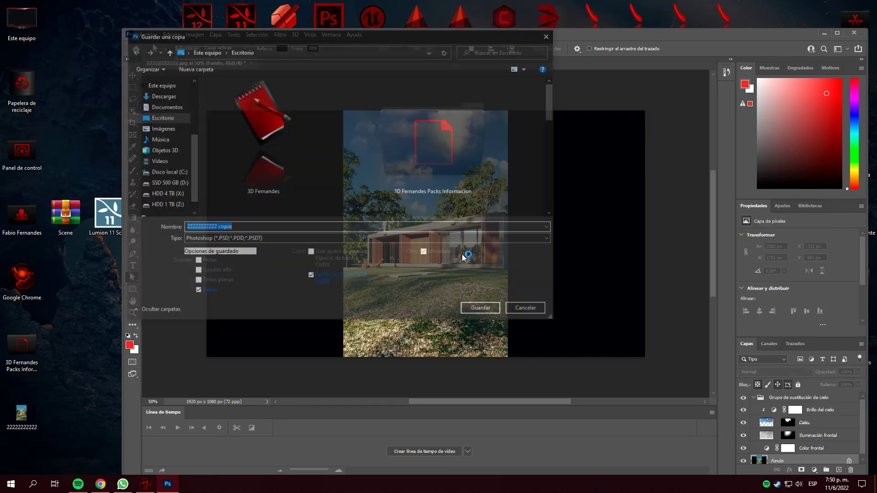
{"action": "left_click", "coordinate": [290, 239]}
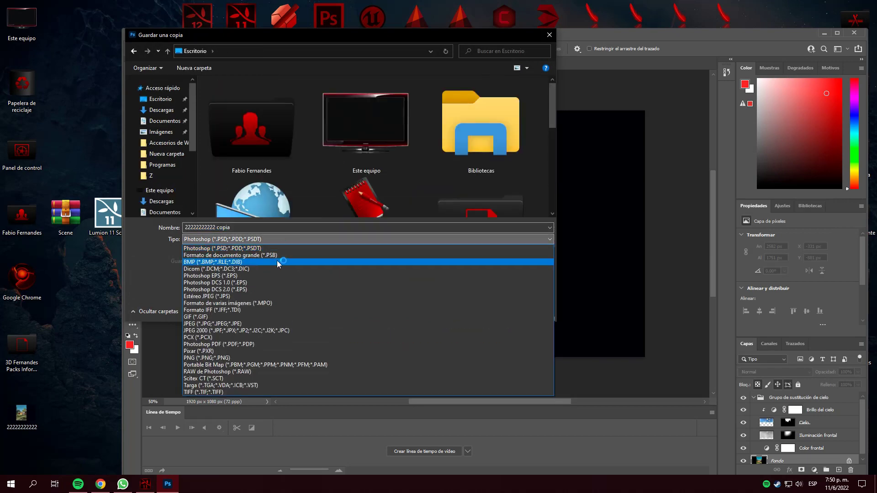
{"action": "left_click", "coordinate": [316, 357]}
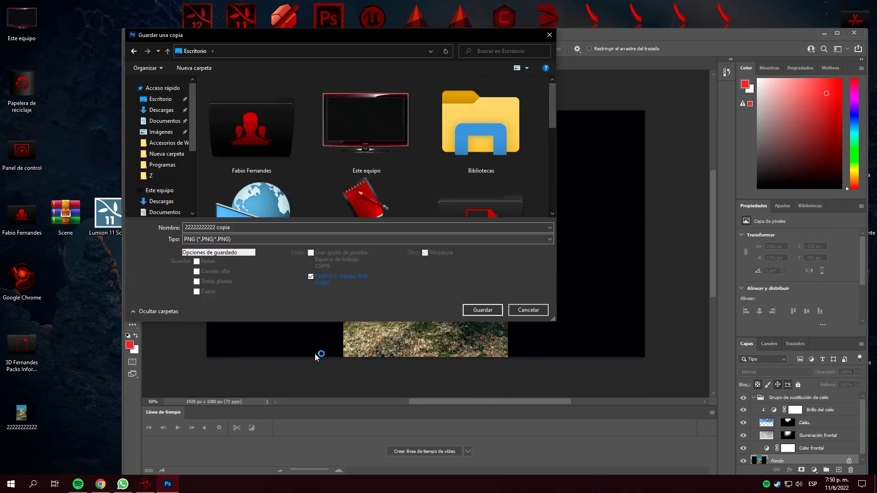
{"action": "left_click", "coordinate": [479, 310]}
{"action": "left_click", "coordinate": [516, 143]}
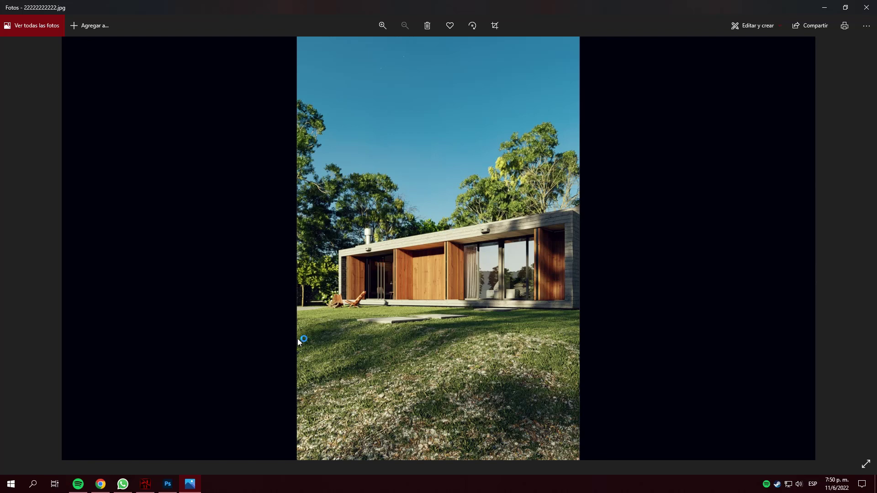
Compare the original render in the photo viewer with the Photoshop edit, and close the viewer.
{"action": "left_click", "coordinate": [168, 483]}
{"action": "left_click", "coordinate": [190, 484]}
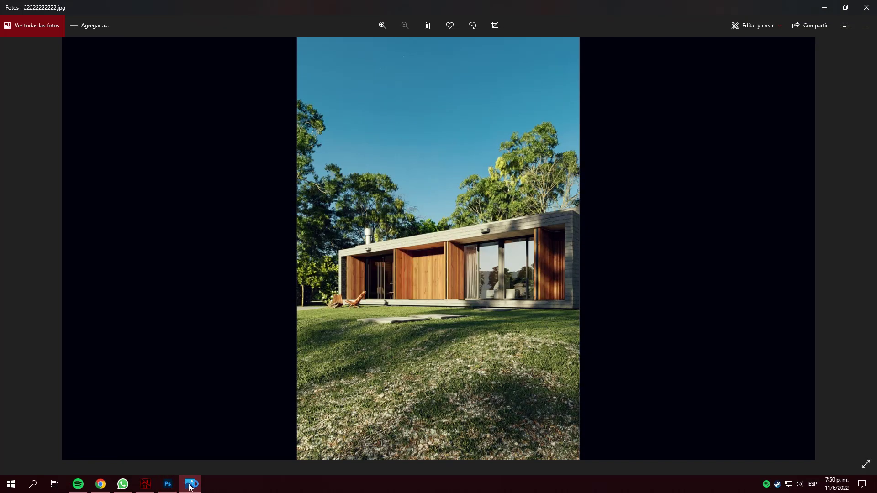
{"action": "key", "text": "alt+F4"}
Create a new folder on the desktop and move the original render and its edited copy into it.
{"action": "right_click", "coordinate": [80, 305]}
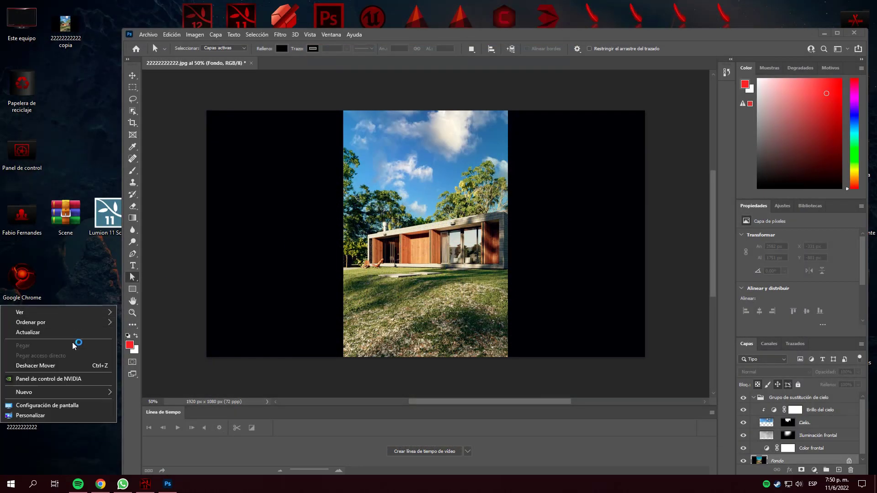
{"action": "left_click", "coordinate": [76, 329]}
{"action": "right_click", "coordinate": [73, 114]}
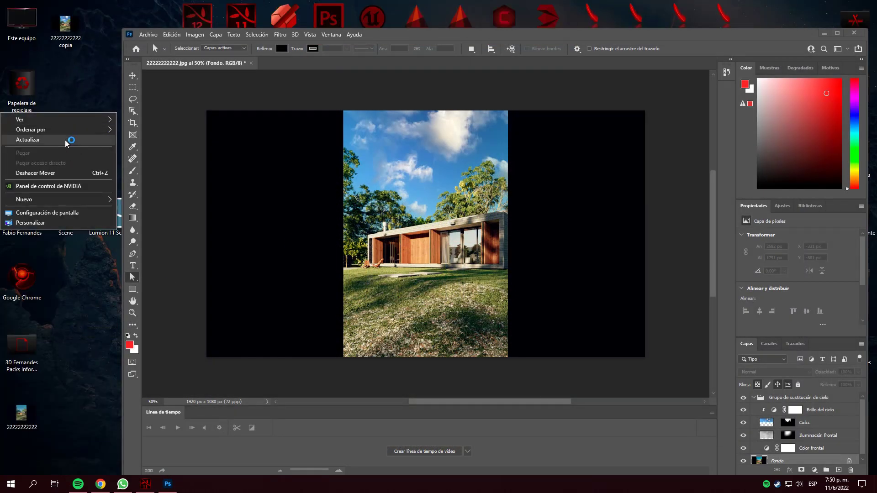
{"action": "mouse_move", "coordinate": [60, 199]}
{"action": "left_click", "coordinate": [139, 200]}
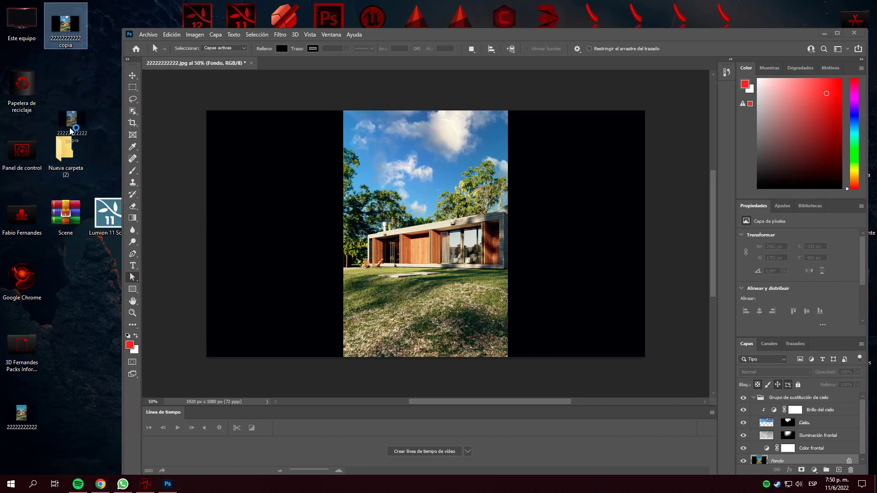
{"action": "left_click_drag", "start_coordinate": [65, 23], "coordinate": [68, 152]}
Open the new folder and compare the edited copy with the original render in the full-screen photo viewer.
{"action": "double_click", "coordinate": [66, 151]}
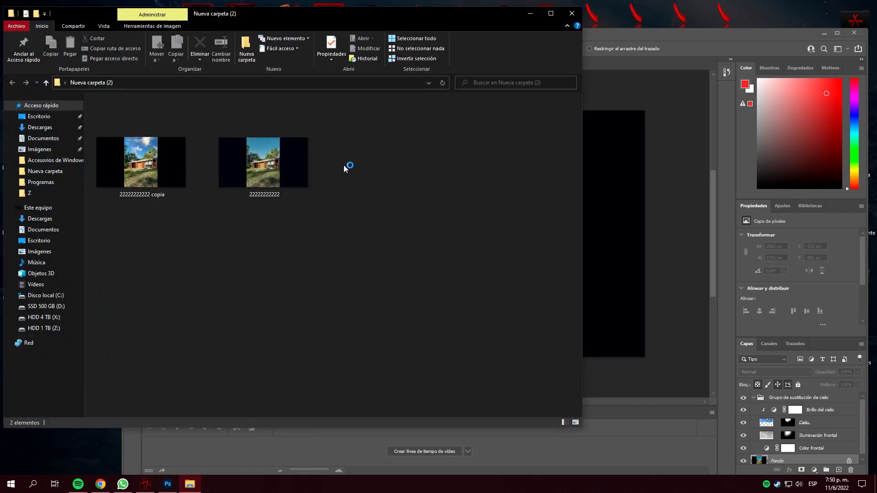
{"action": "double_click", "coordinate": [141, 161]}
{"action": "key", "text": "Right"}
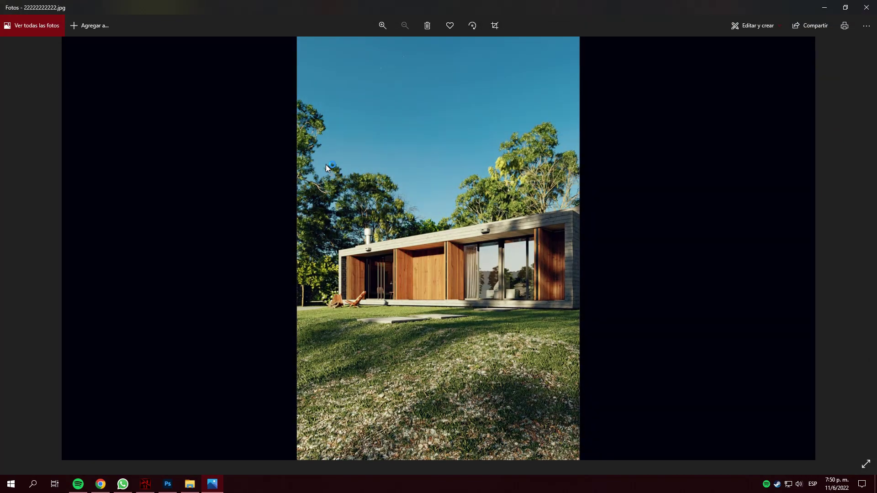
{"action": "key", "text": "Left"}
{"action": "key", "text": "Right"}
{"action": "left_click", "coordinate": [866, 464]}
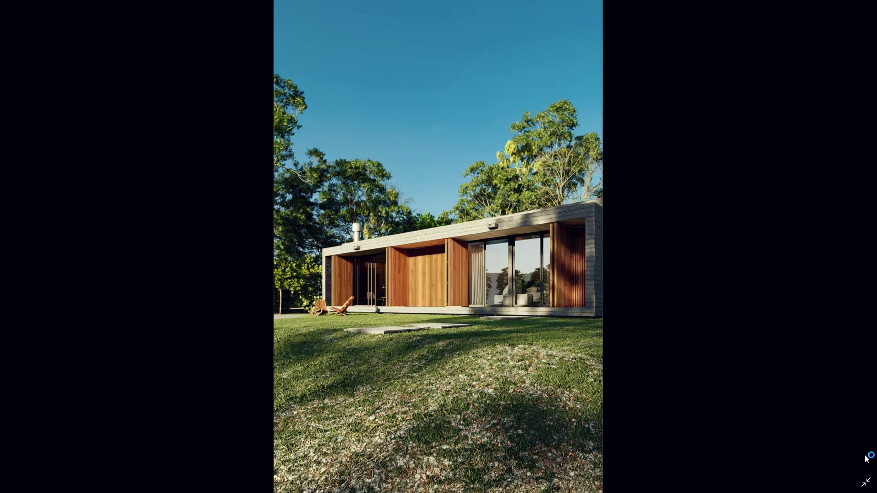
{"action": "key", "text": "Left"}
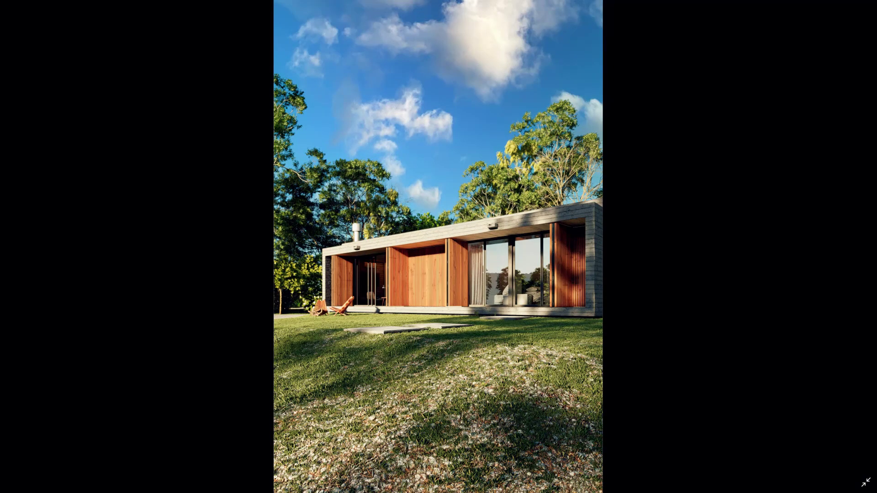
{"action": "key", "text": "Right"}
{"action": "key", "text": "Left"}
{"action": "key", "text": "alt+F4"}
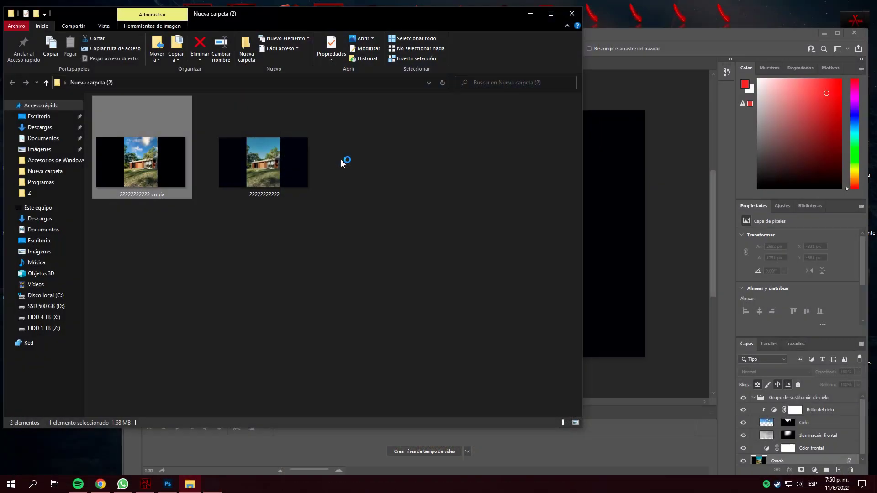
Open the edited copy in Paint, trim off the black side bars to about 711 × 1077 px, and save it.
{"action": "right_click", "coordinate": [162, 165]}
{"action": "left_click", "coordinate": [122, 198]}
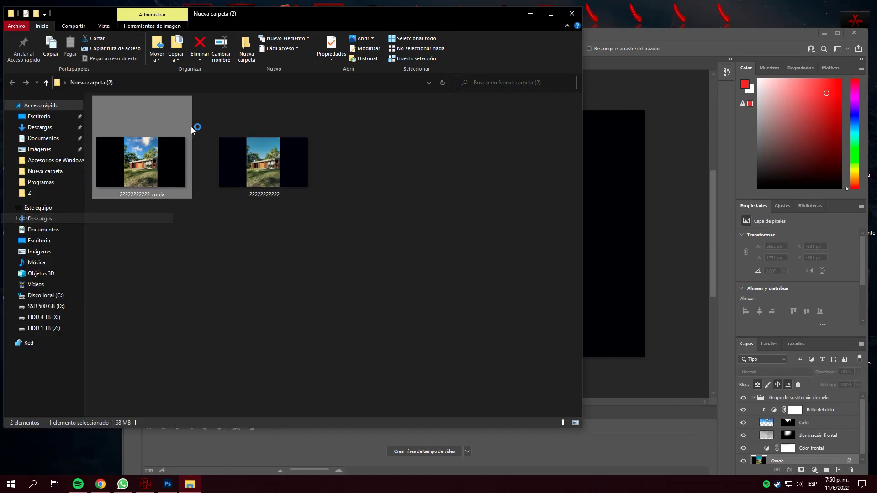
{"action": "scroll", "coordinate": [258, 138], "scroll_direction": "down", "scroll_amount": 1}
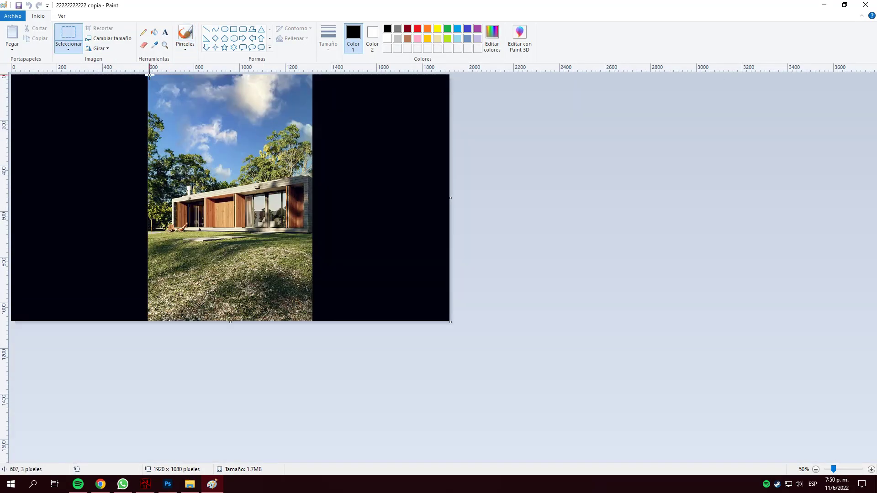
{"action": "left_click_drag", "start_coordinate": [149, 75], "coordinate": [312, 336]}
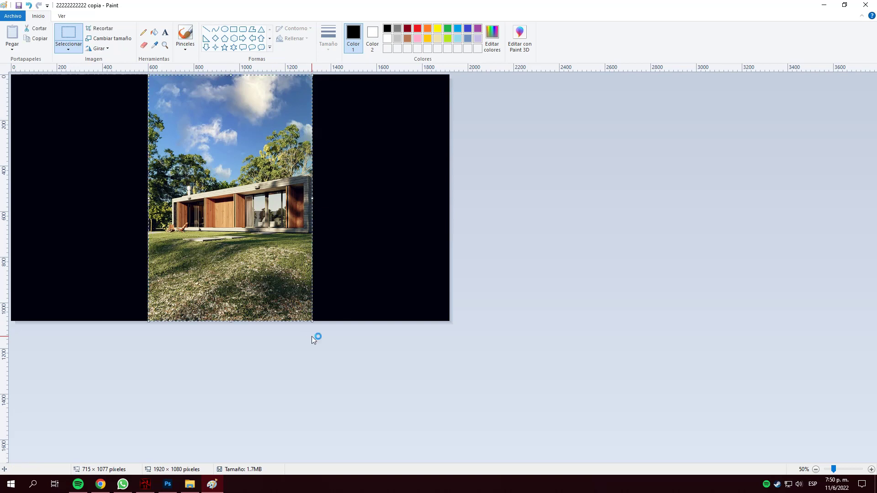
{"action": "left_click", "coordinate": [461, 347]}
{"action": "left_click_drag", "start_coordinate": [146, 74], "coordinate": [311, 335]}
{"action": "key", "text": "ctrl+x"}
{"action": "left_click_drag", "start_coordinate": [451, 322], "coordinate": [174, 321]}
{"action": "key", "text": "ctrl+v"}
{"action": "key", "text": "alt+F4"}
{"action": "key", "text": "Return"}
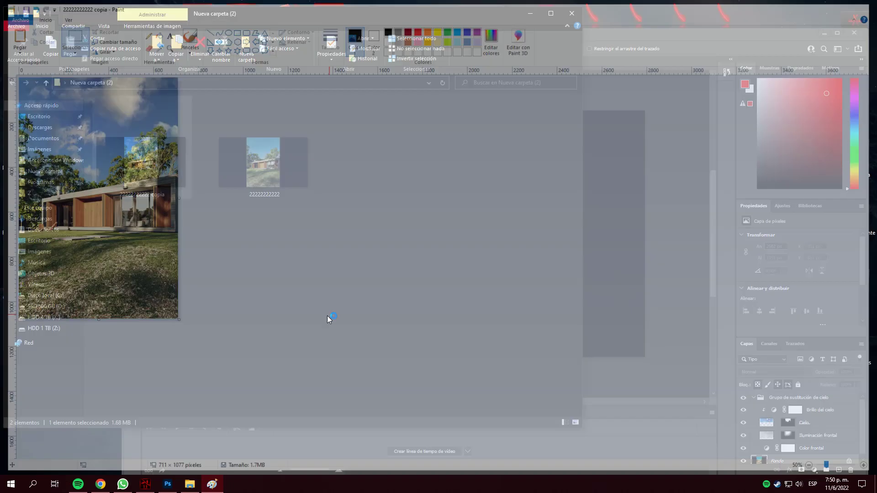
Open the original render in Paint, trim it to the house picture without the black side bars, and save it.
{"action": "right_click", "coordinate": [260, 153]}
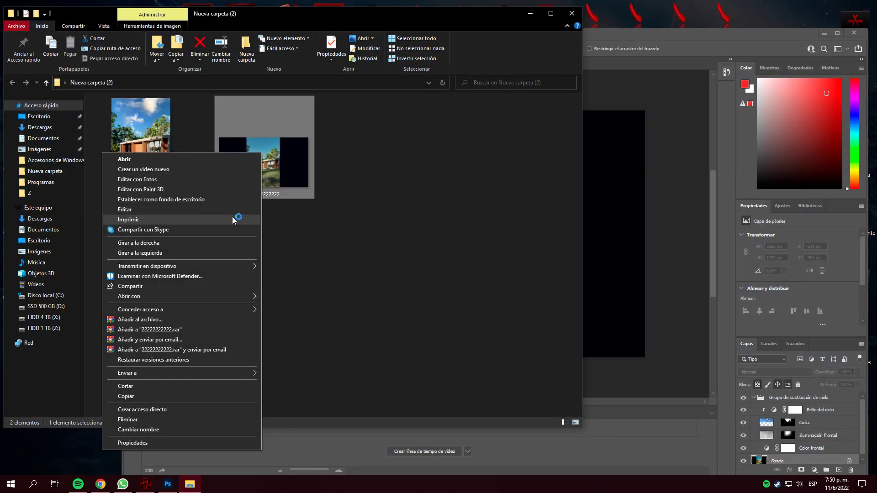
{"action": "left_click", "coordinate": [194, 211]}
{"action": "left_click", "coordinate": [68, 36]}
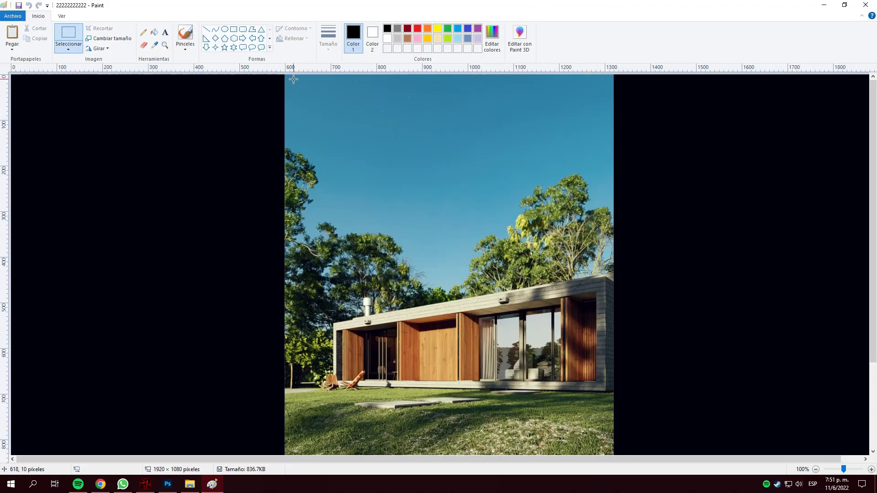
{"action": "left_click_drag", "start_coordinate": [285, 75], "coordinate": [614, 454]}
{"action": "key", "text": "Delete"}
{"action": "scroll", "coordinate": [331, 227], "scroll_direction": "down", "scroll_amount": 3}
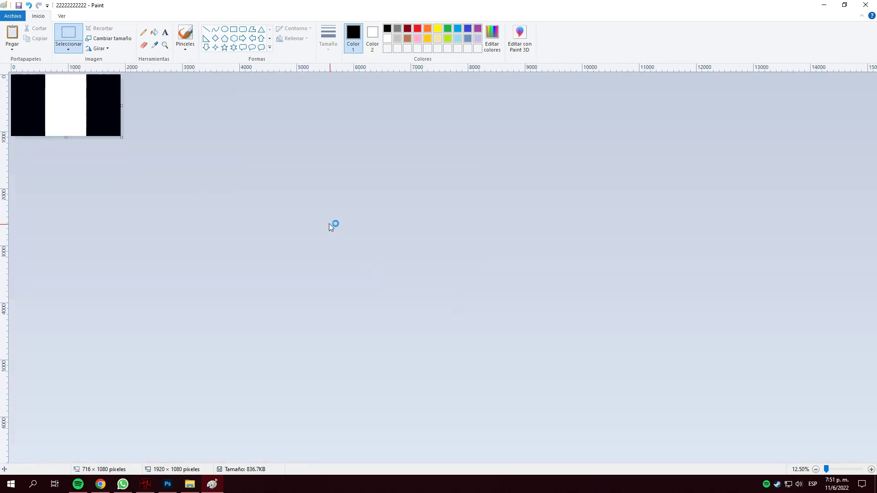
{"action": "key", "text": "ctrl+z"}
{"action": "key", "text": "alt+F4"}
{"action": "key", "text": "Return"}
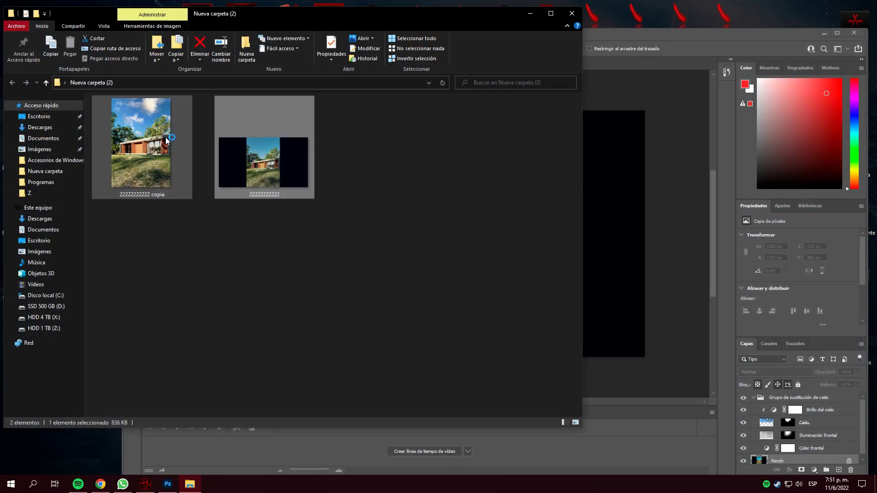
Compare the cropped edited copy with the cropped original in the photo viewer, and close the viewer.
{"action": "right_click", "coordinate": [121, 238]}
{"action": "key", "text": "Escape"}
{"action": "key", "text": "Return"}
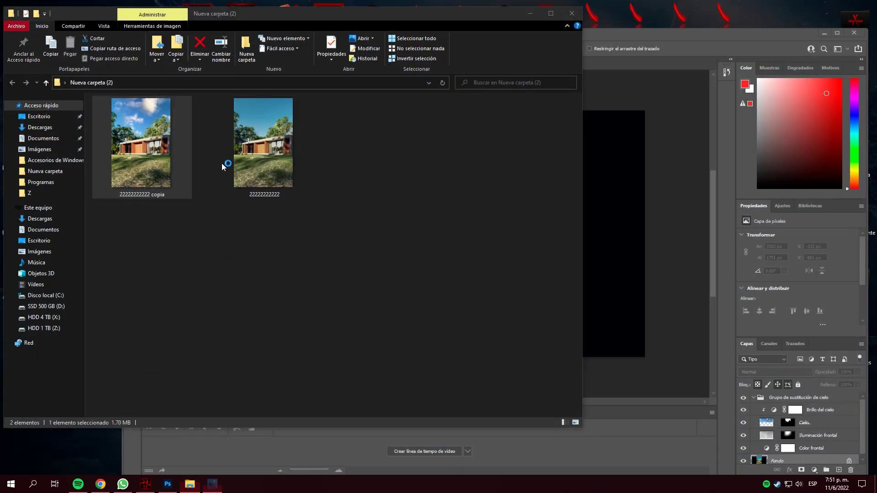
{"action": "key", "text": "Left"}
{"action": "key", "text": "Right"}
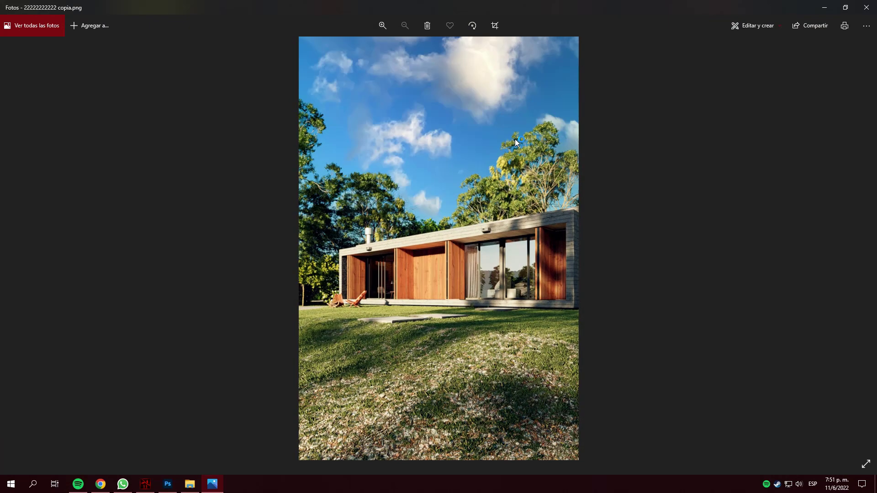
{"action": "key", "text": "Left"}
{"action": "key", "text": "Right"}
{"action": "key", "text": "Left"}
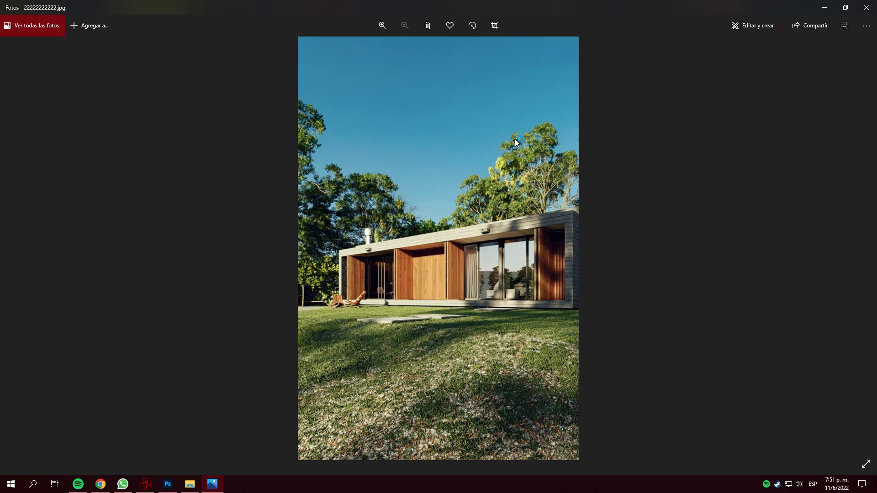
{"action": "key", "text": "Right"}
{"action": "key", "text": "alt+F4"}
Close the image folder and quit Photoshop without saving the changes to 22222222222.jpg.
{"action": "left_click", "coordinate": [372, 210]}
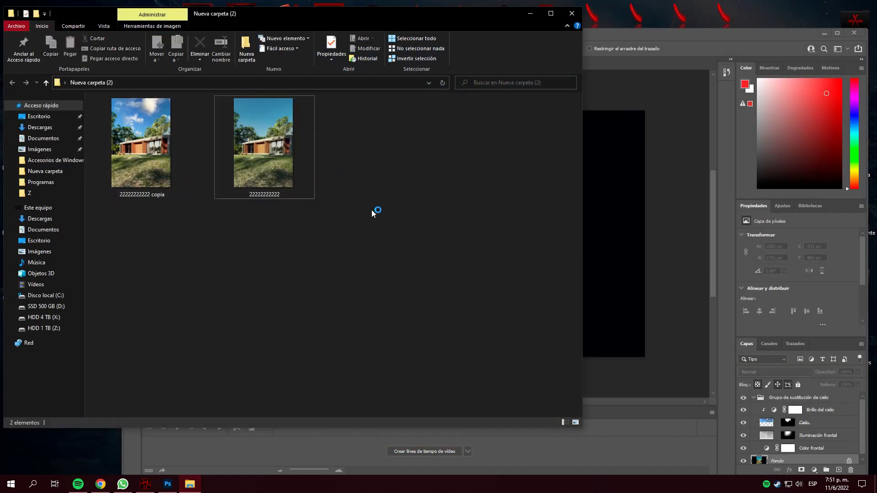
{"action": "key", "text": "alt+F4"}
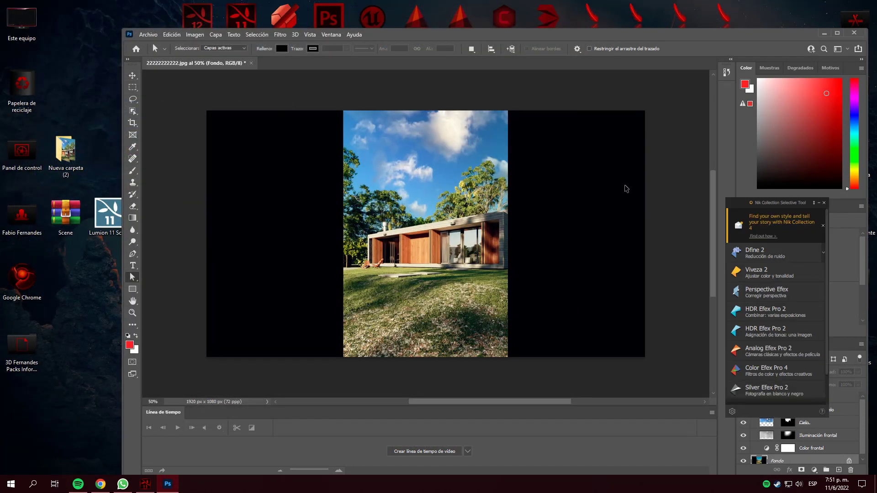
{"action": "key", "text": "alt+F4"}
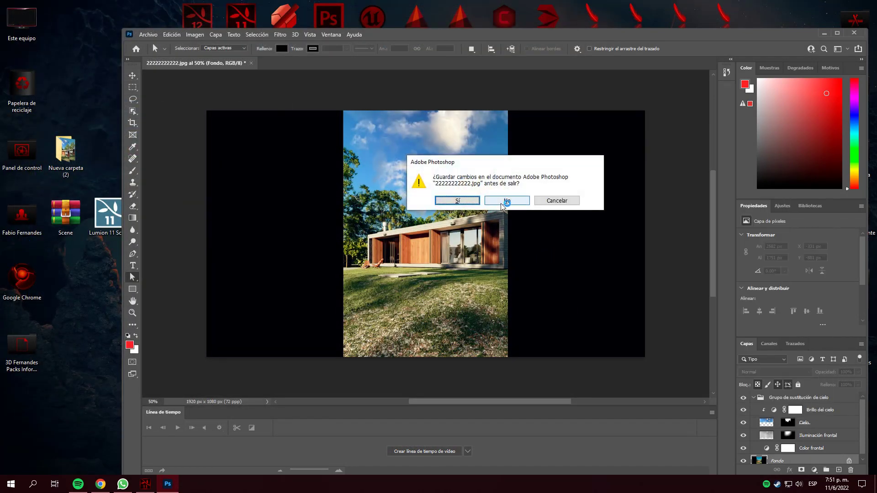
{"action": "left_click", "coordinate": [500, 204]}
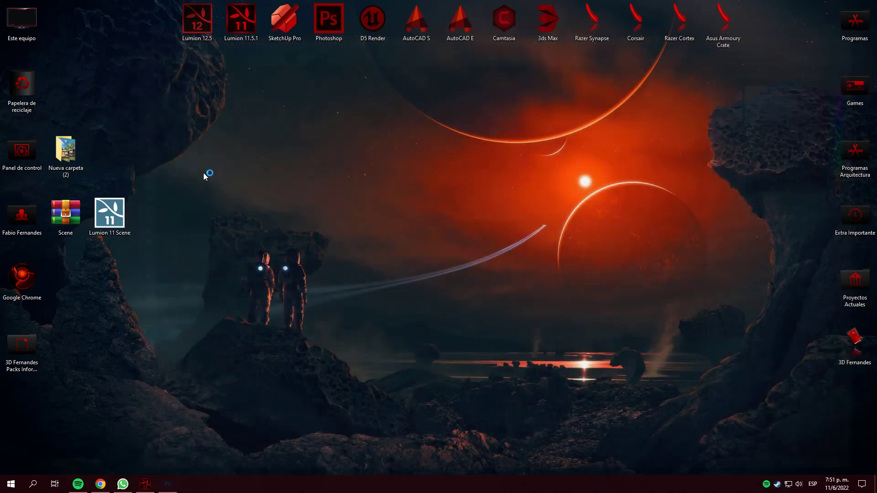